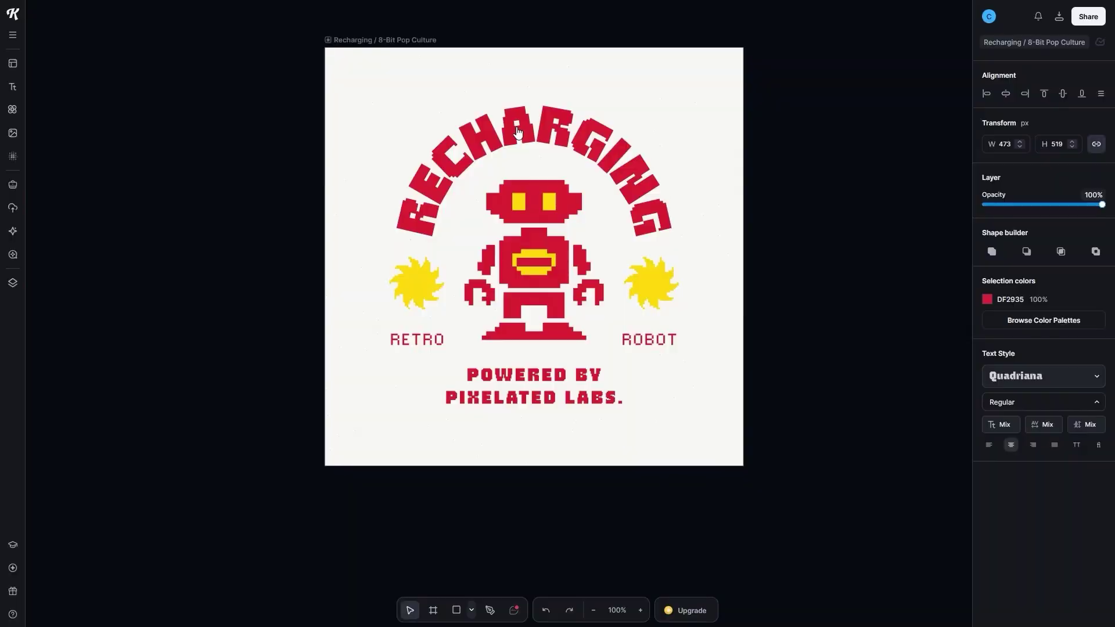
# Bookmark the Quadriana font from the RECHARGING text's typeface list.
pyautogui.click(519, 133)
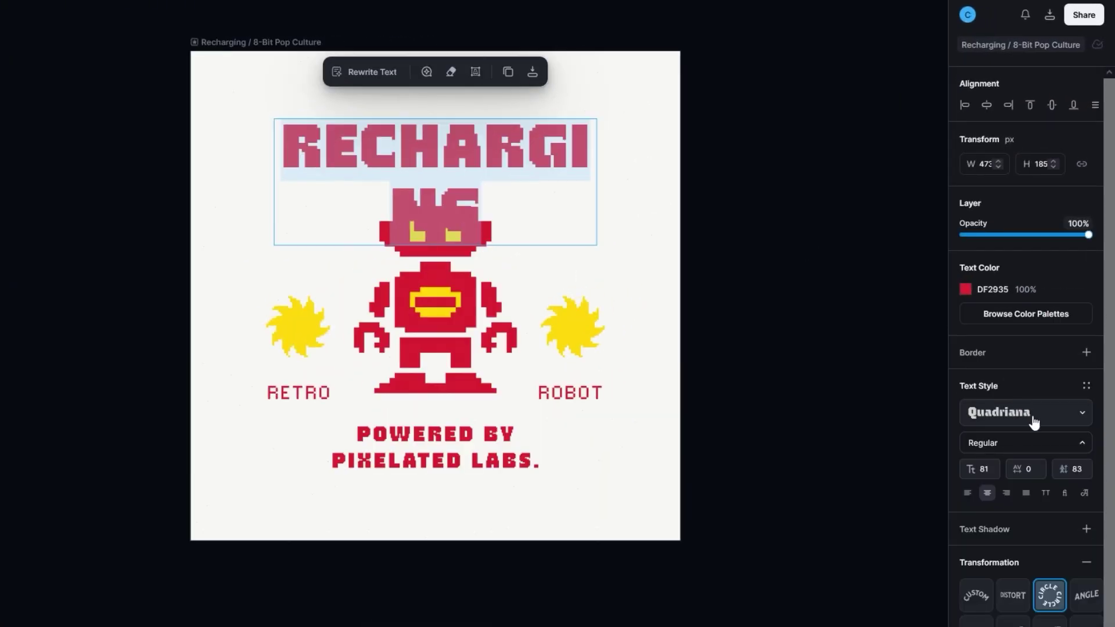
pyautogui.click(1040, 357)
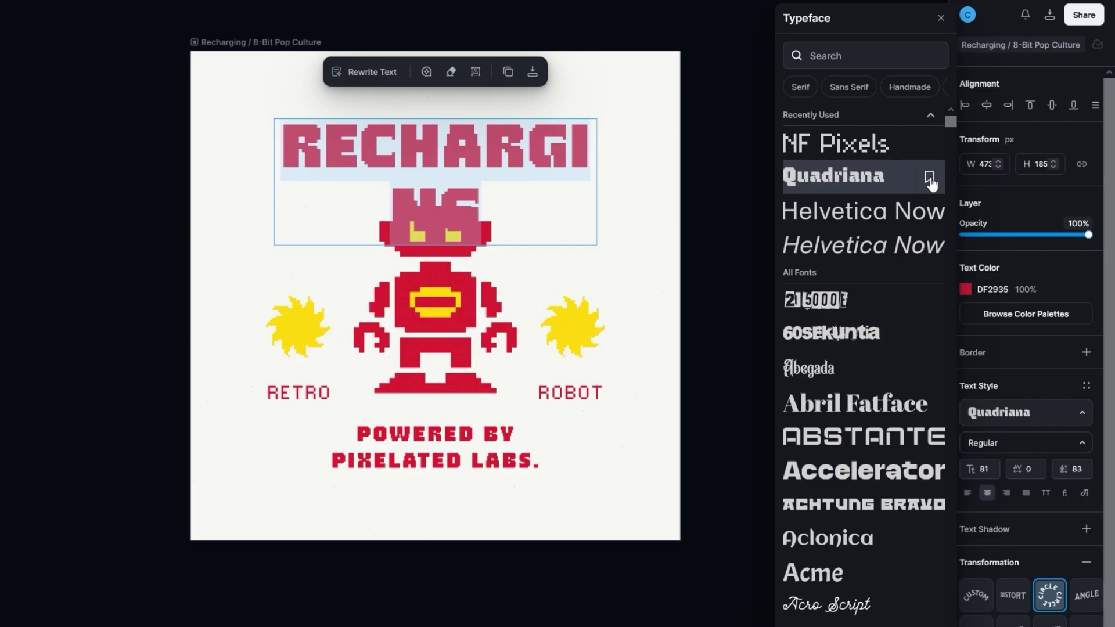
pyautogui.click(929, 177)
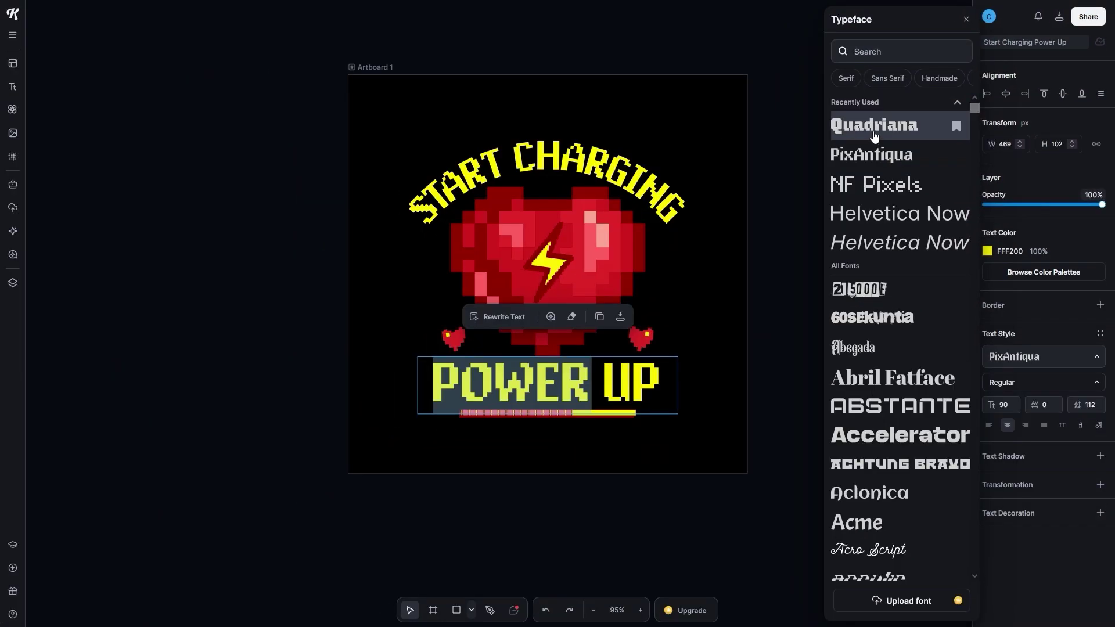
# Bookmark the PixAntiqua font from the POWER UP text's typeface list.
pyautogui.doubleClick(529, 458)
pyautogui.click(1010, 370)
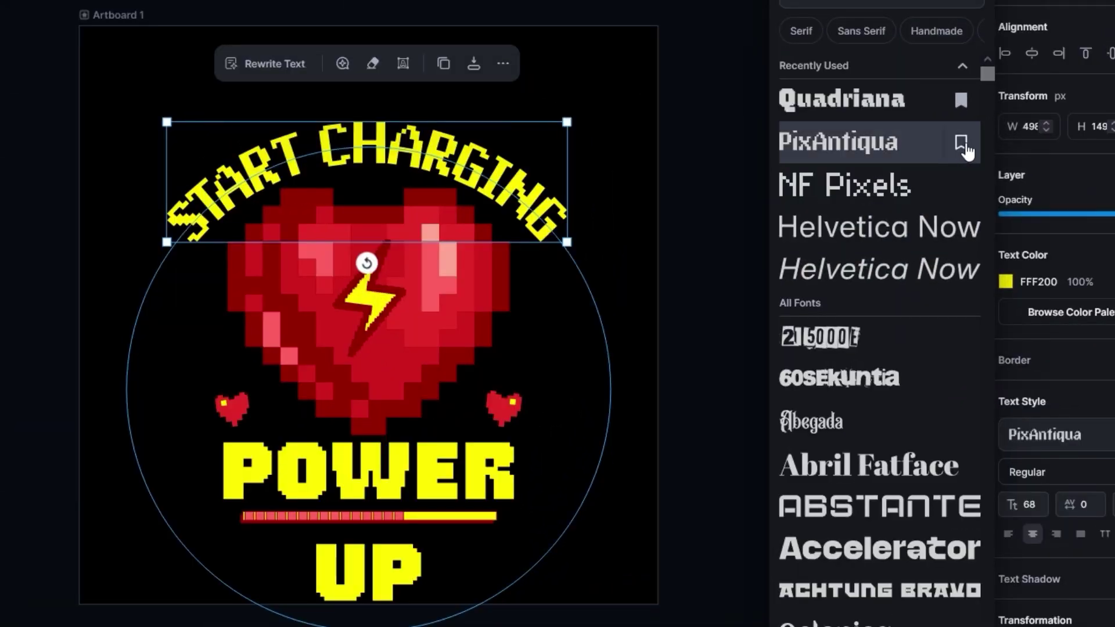
pyautogui.click(961, 142)
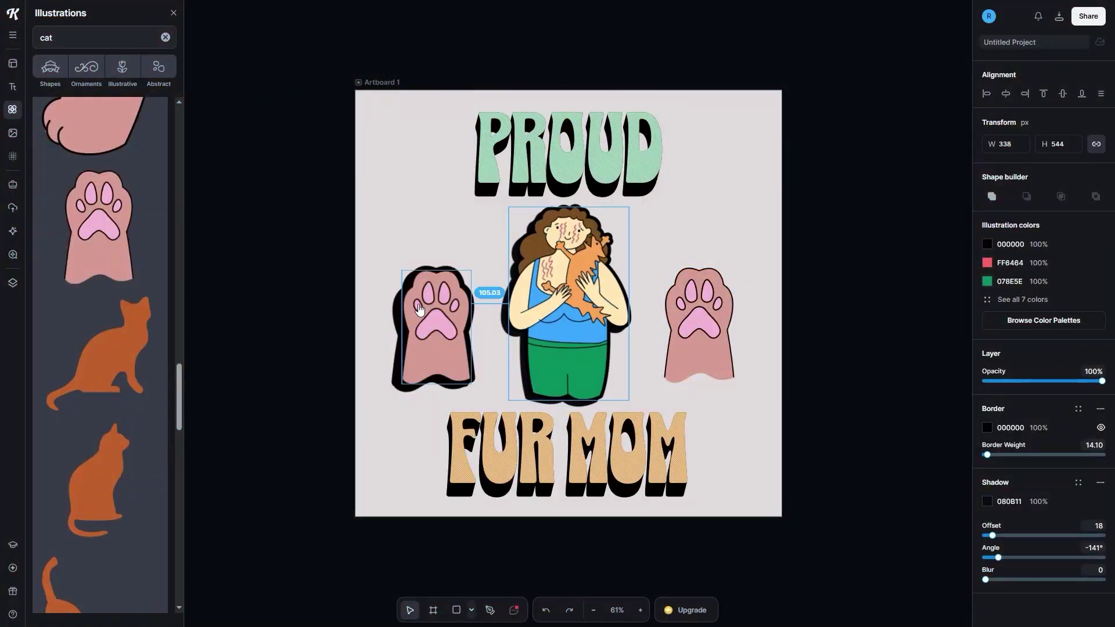
# Paste the left paw print's copied style onto the right paw print.
pyautogui.rightClick(419, 304)
pyautogui.moveTo(482, 367)
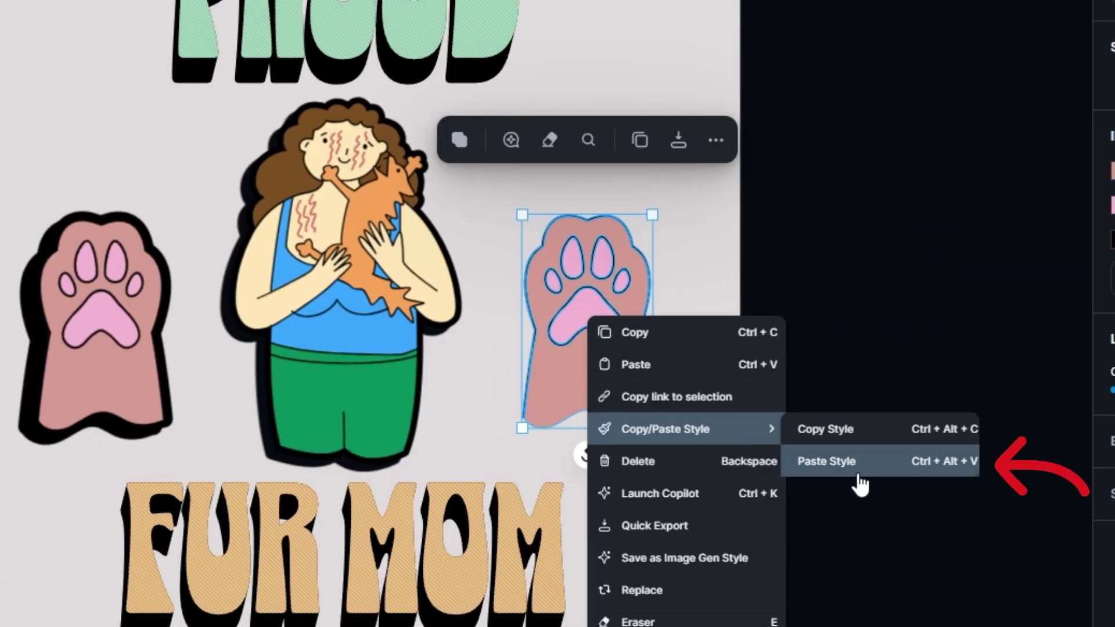
pyautogui.click(827, 461)
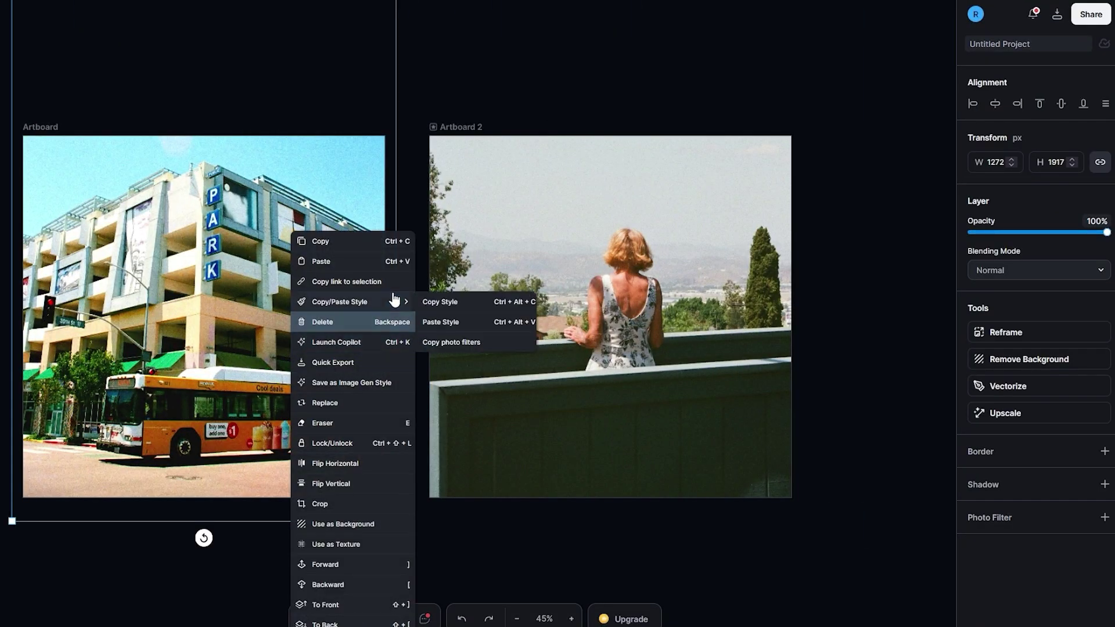
# Paste Artboard 1's film photo style onto Artboard 2's photo.
pyautogui.rightClick(674, 302)
pyautogui.moveTo(677, 302)
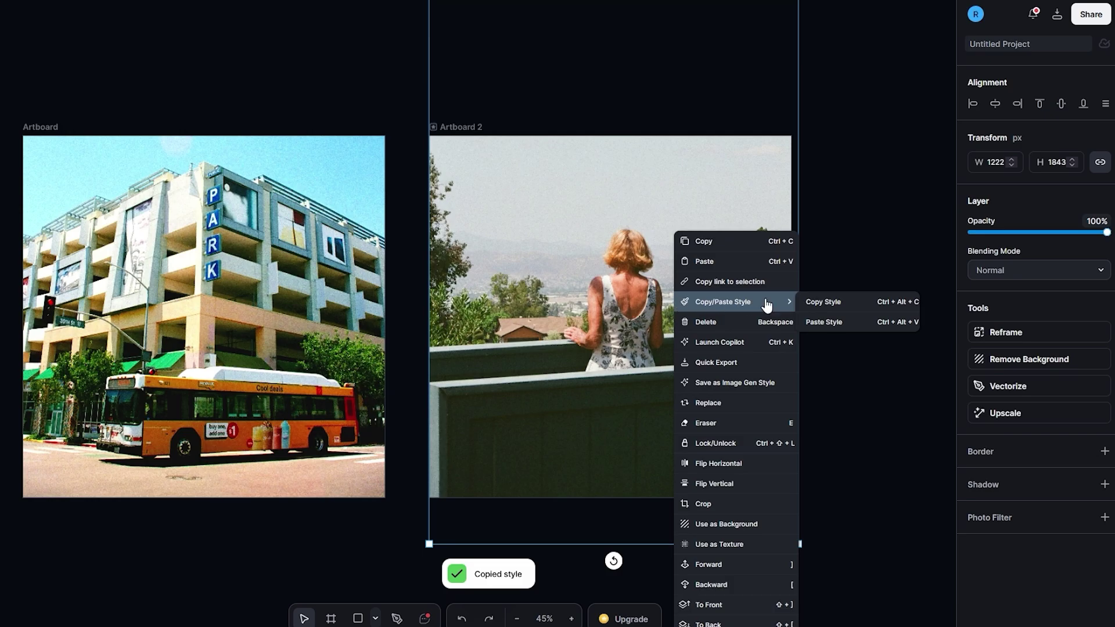
pyautogui.click(836, 324)
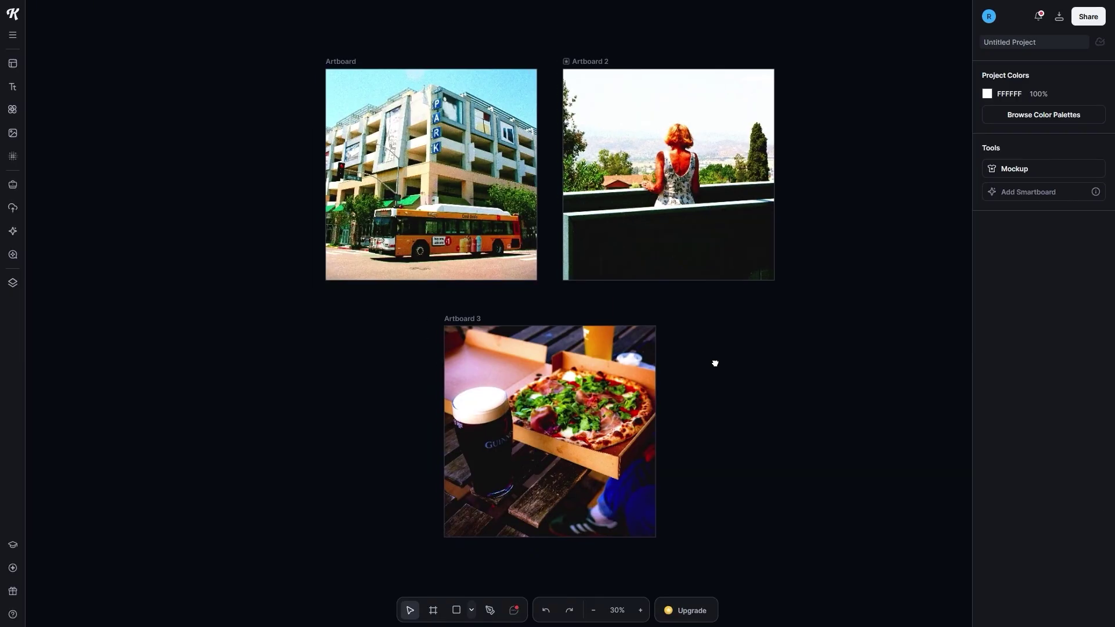
pyautogui.scroll(2, 716, 363)
pyautogui.scroll(-2, 715, 361)
pyautogui.hscroll(-2, 714, 364)
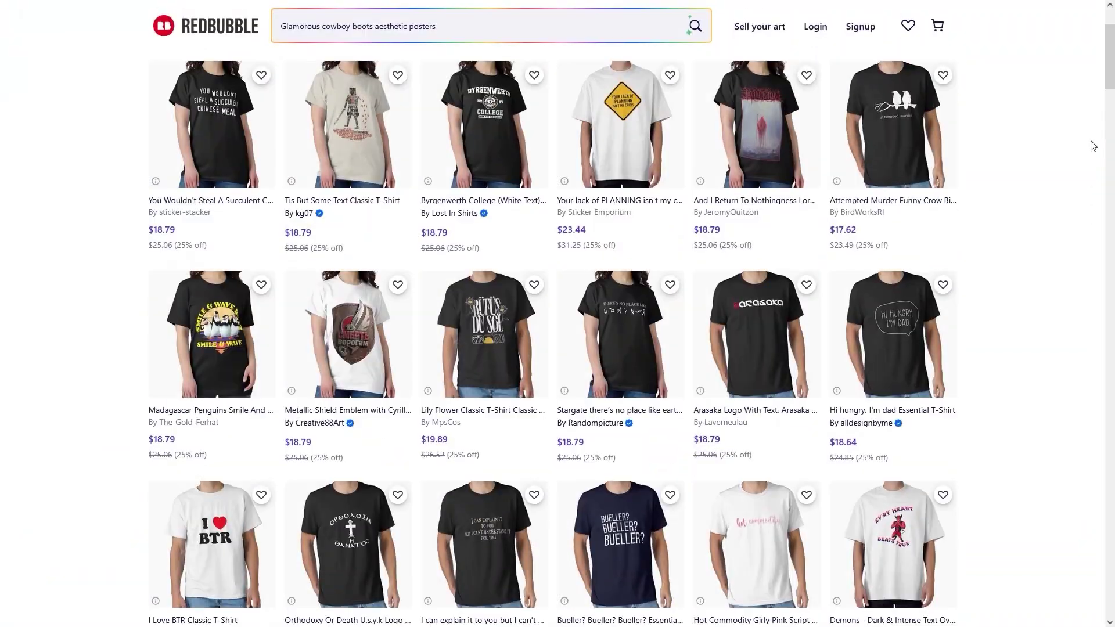
pyautogui.scroll(-3, 1093, 146)
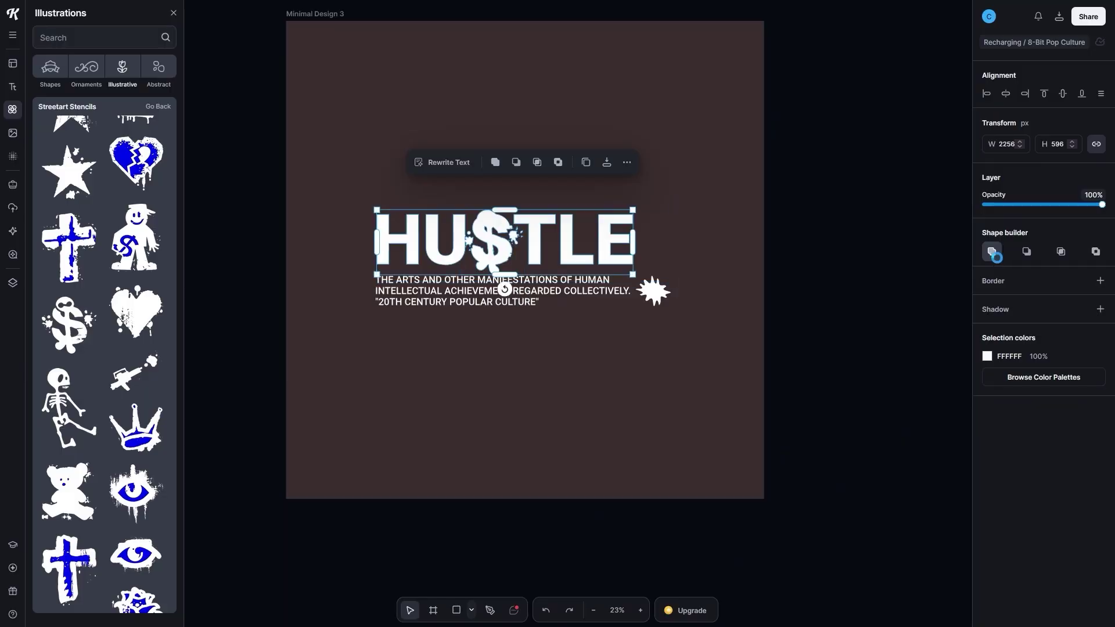
# Union HUSTLE with the dollar stencil, then paste a GOD duplicate and move it right.
pyautogui.click(993, 252)
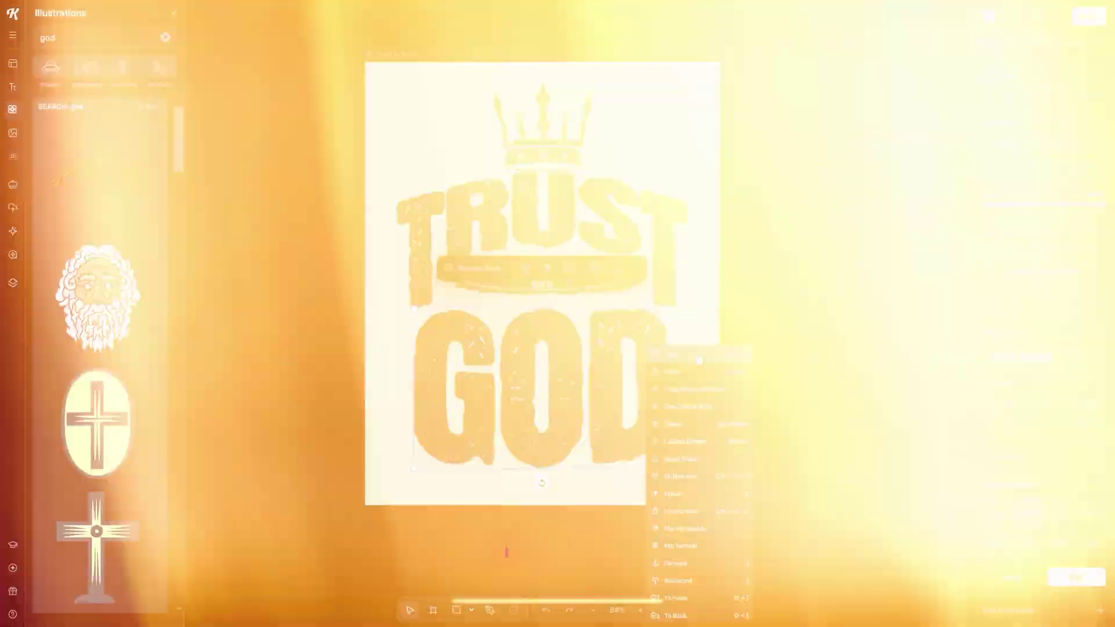
pyautogui.click(699, 356)
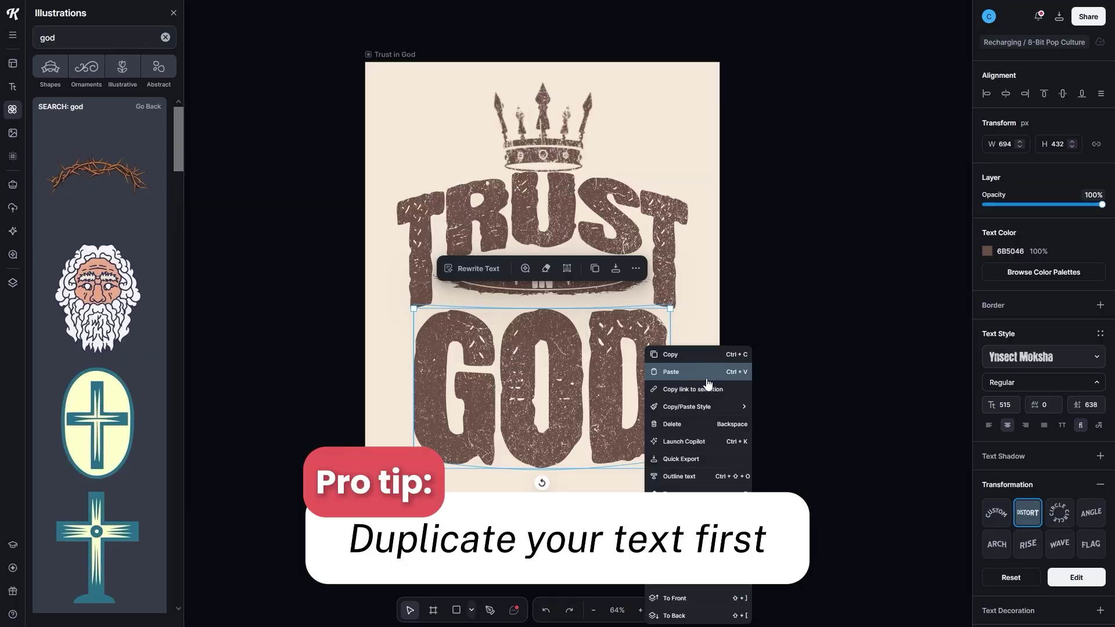
pyautogui.moveTo(718, 413); pyautogui.dragTo(796, 410)
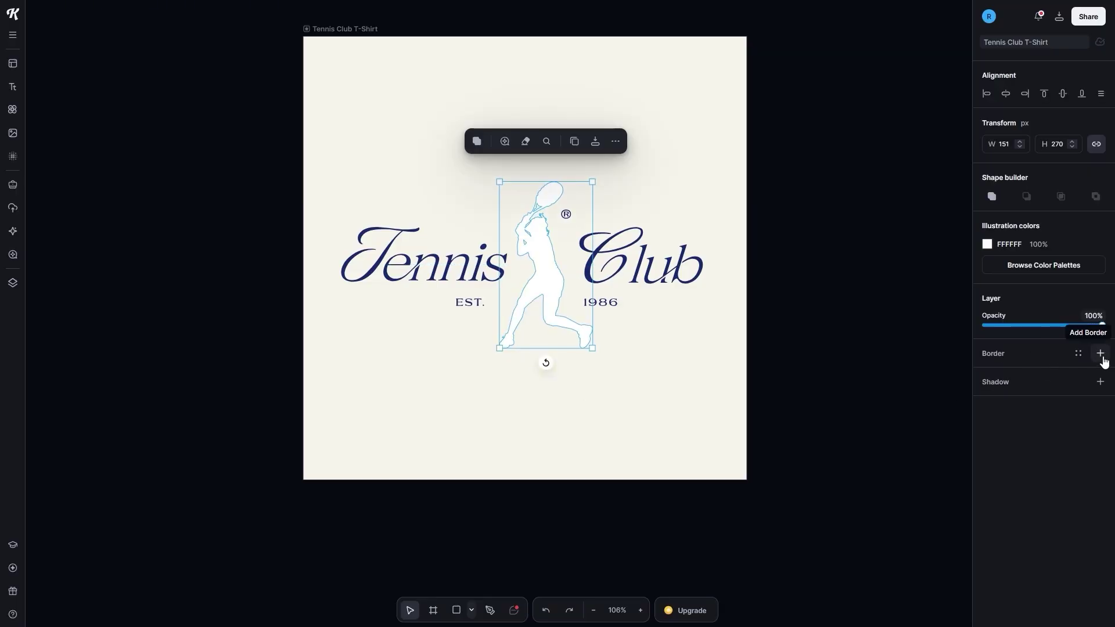
# Give the tennis figure a thick navy 1A2A6C outline sampled from Club, then add the polaroid photo.
pyautogui.click(1101, 355)
pyautogui.click(732, 431)
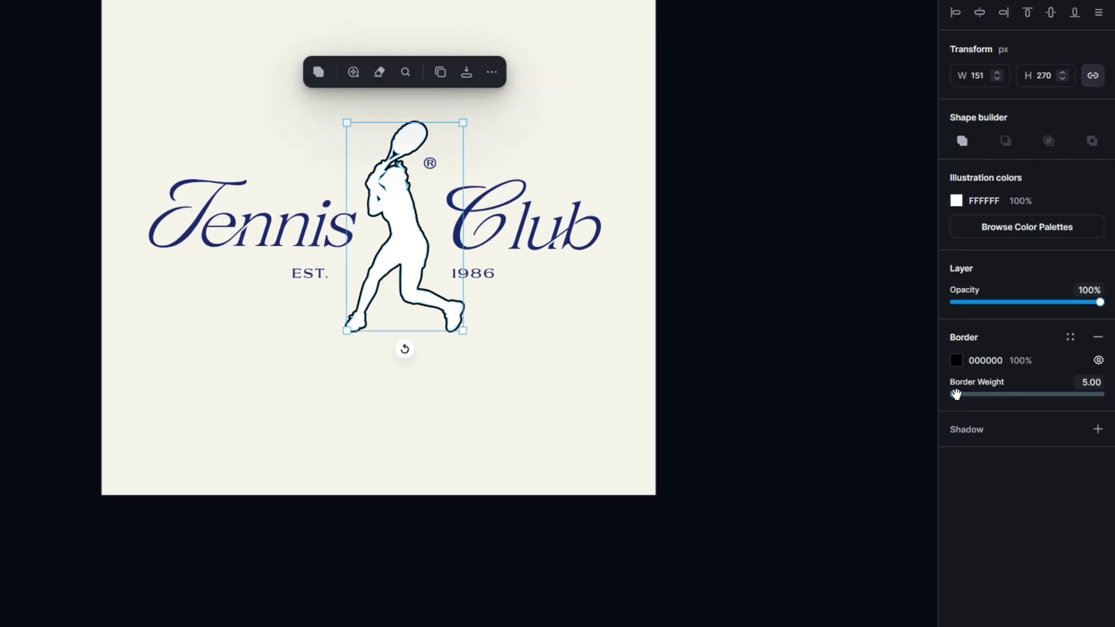
pyautogui.moveTo(956, 394); pyautogui.dragTo(953, 394)
pyautogui.click(956, 360)
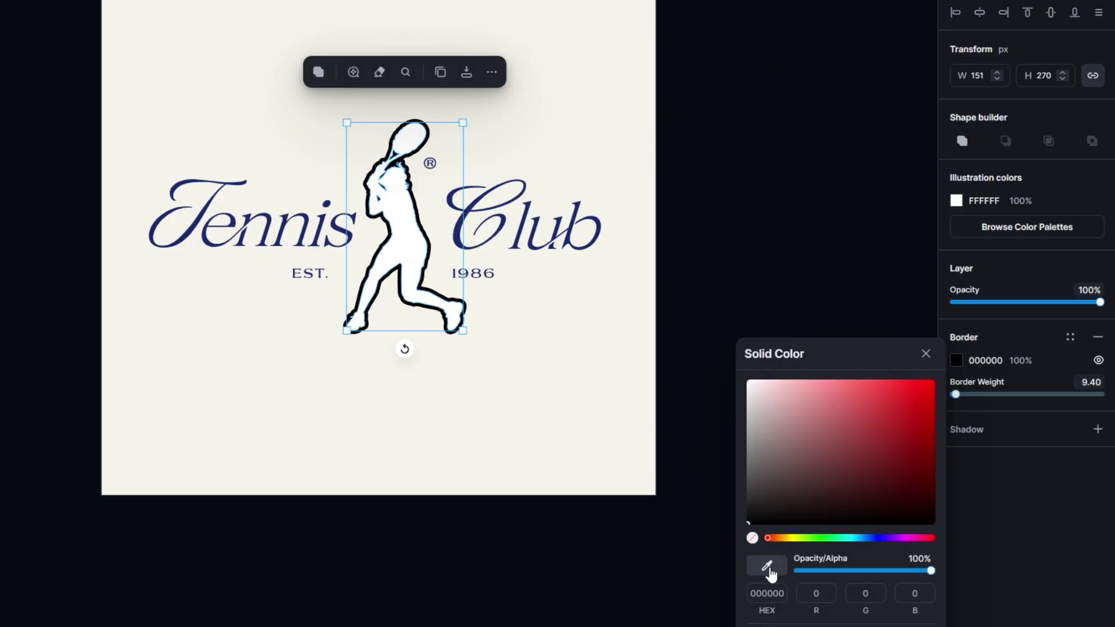
pyautogui.click(475, 204)
pyautogui.click(472, 416)
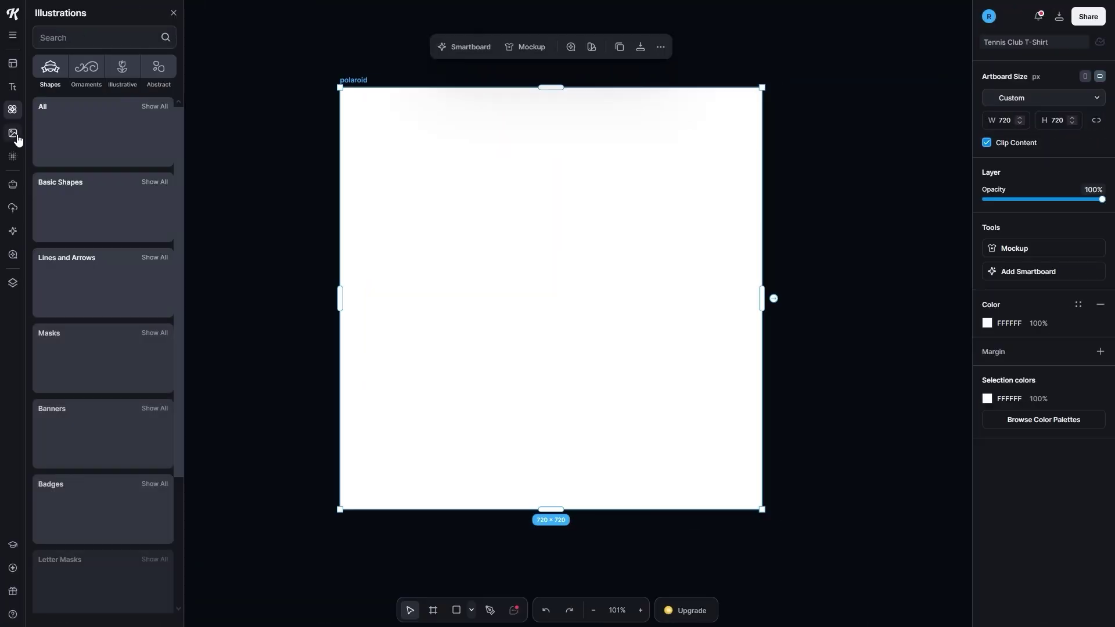
pyautogui.click(13, 133)
pyautogui.click(70, 164)
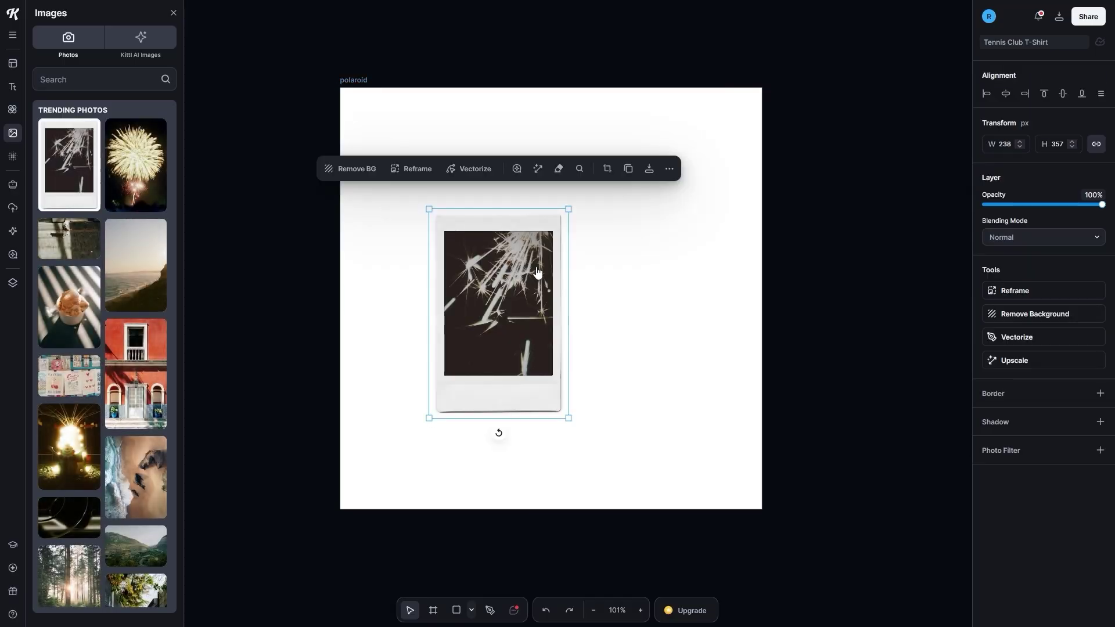
# Enlarge the polaroid photo to 341 × 512 by dragging its corner.
pyautogui.moveTo(568, 209); pyautogui.dragTo(690, 163)
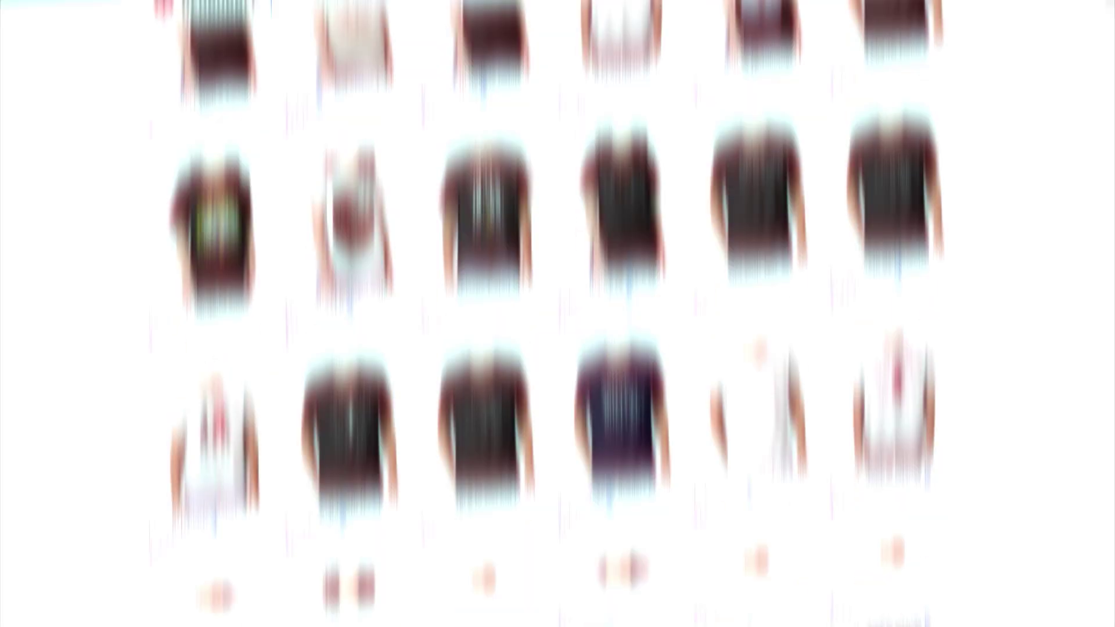
pyautogui.scroll(-3, 1093, 145)
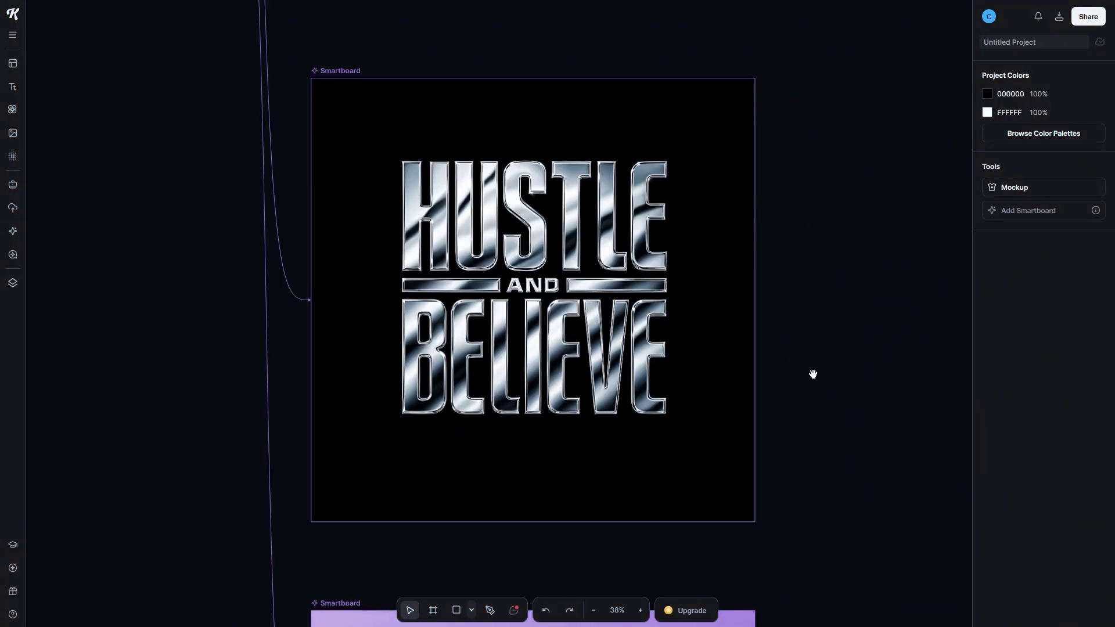
pyautogui.scroll(-8, 814, 431)
pyautogui.moveTo(799, 269); pyautogui.dragTo(837, 244)
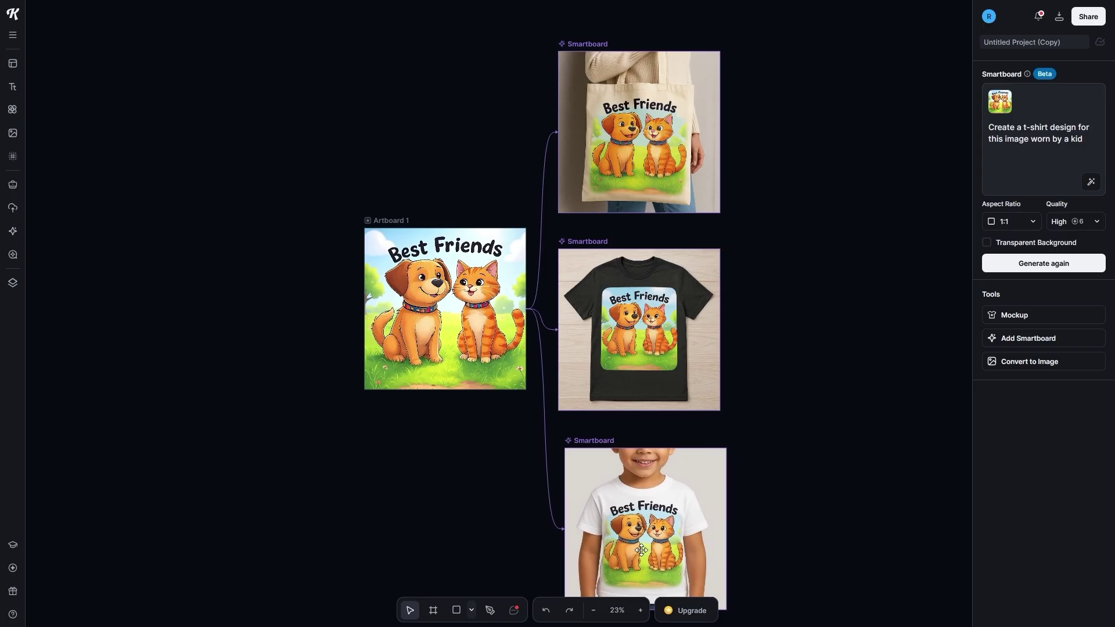
pyautogui.click(641, 550)
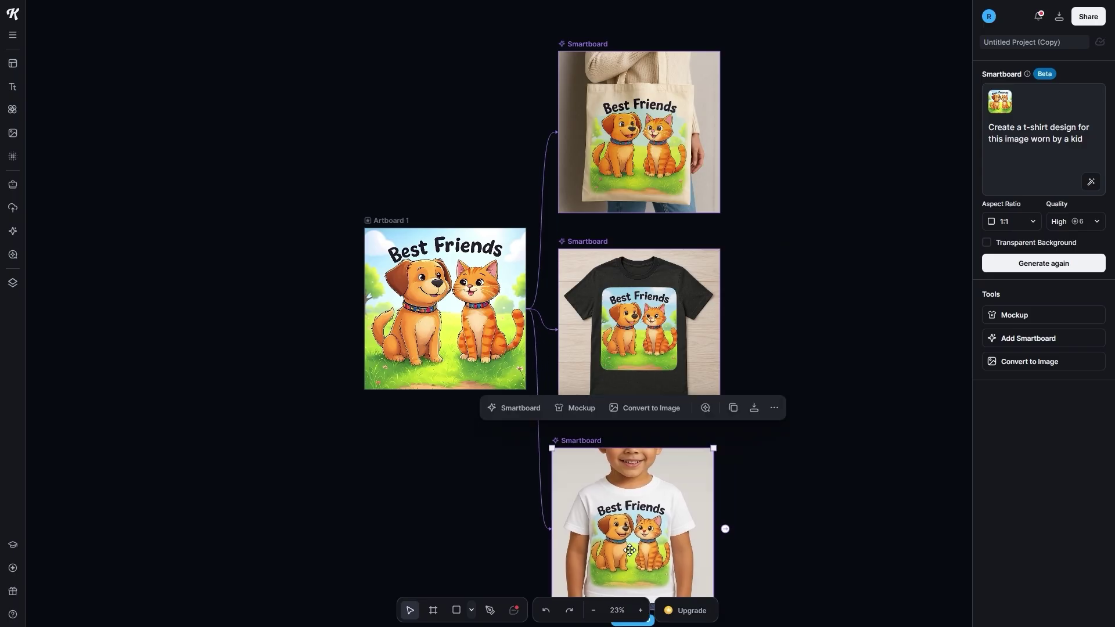
pyautogui.scroll(-2, 799, 396)
pyautogui.scroll(6, 799, 396)
pyautogui.scroll(-1, 706, 323)
pyautogui.scroll(10, 707, 323)
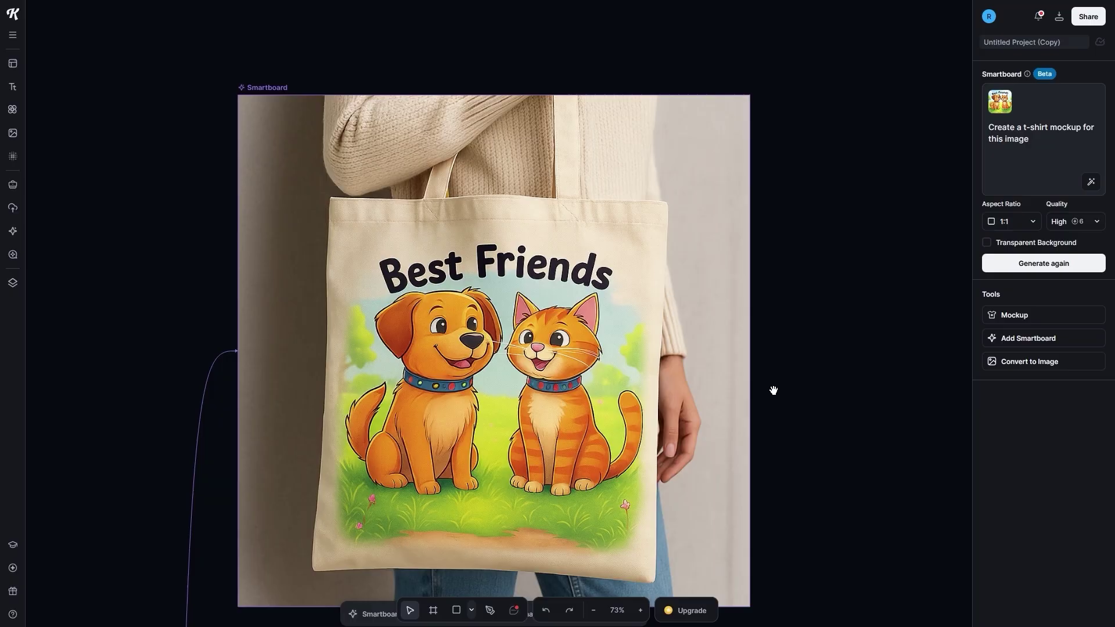
pyautogui.scroll(-1, 778, 383)
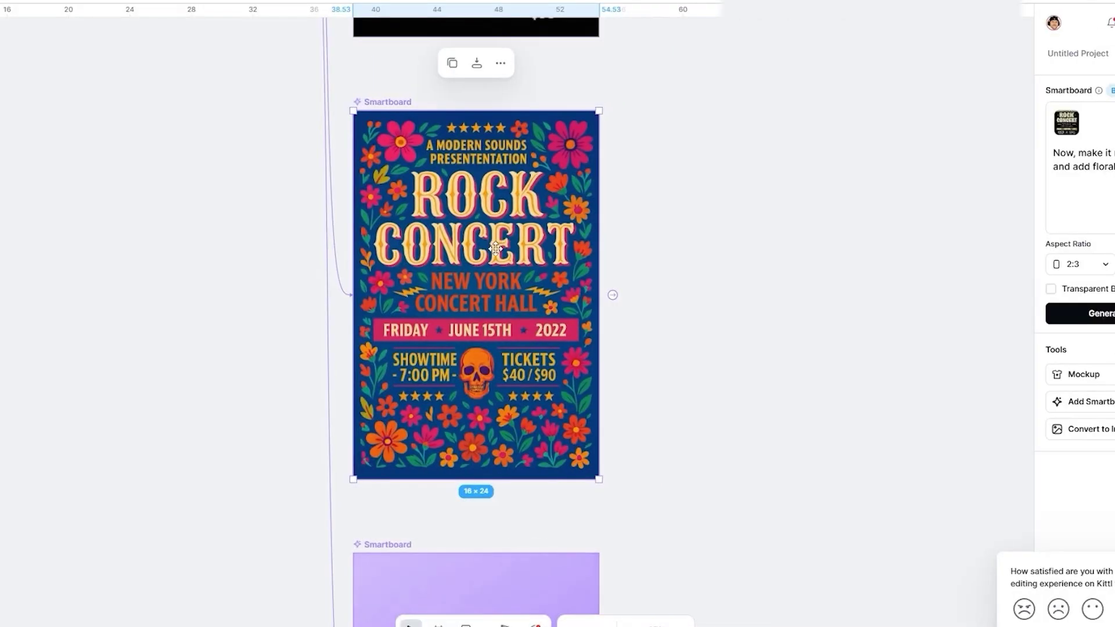
pyautogui.scroll(5, 586, 286)
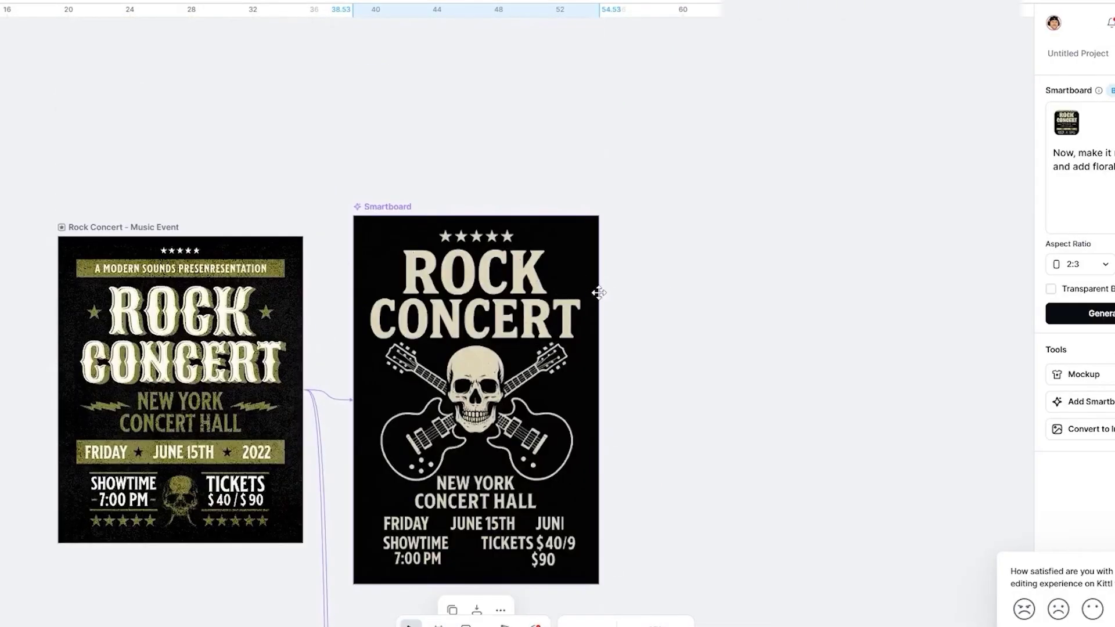
pyautogui.scroll(-2, 601, 296)
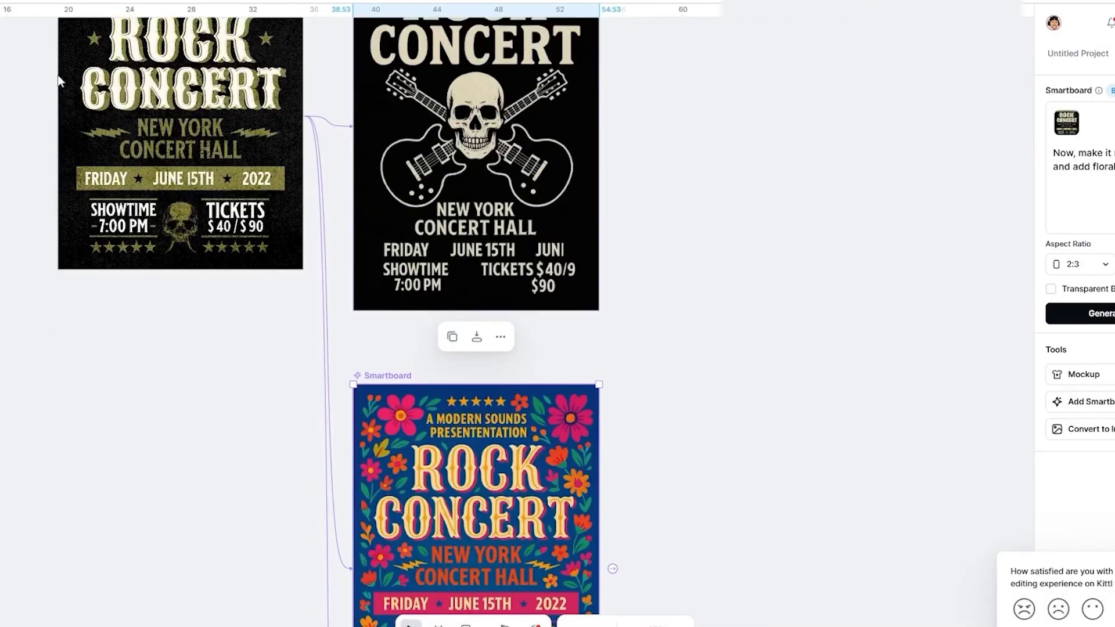
pyautogui.scroll(-5, 430, 120)
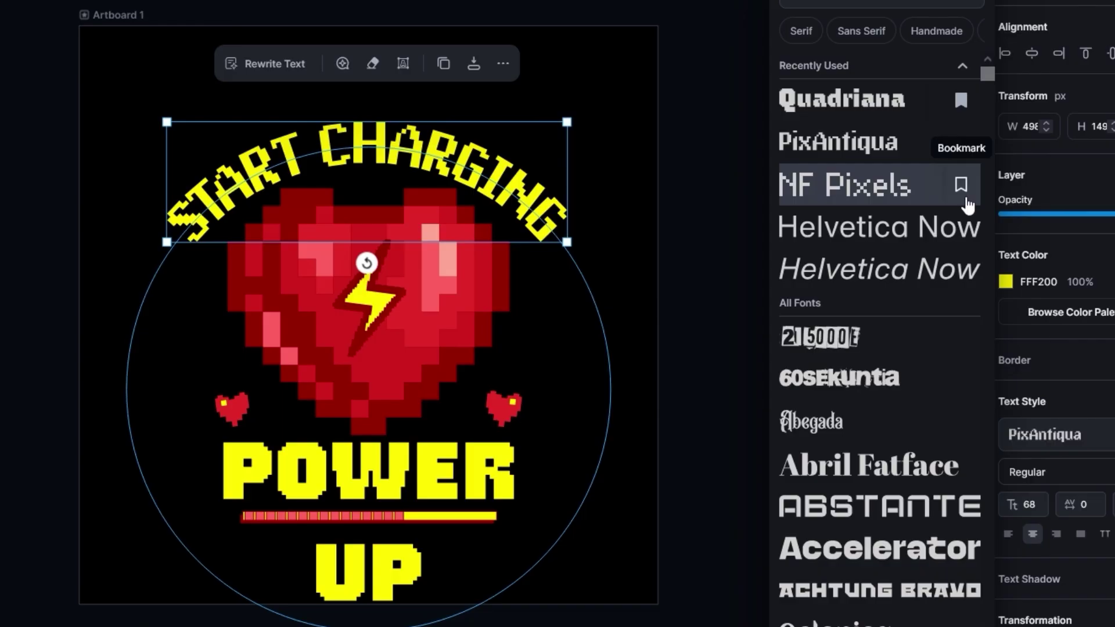
# Bookmark the PixAntiqua font in the Typeface panel.
pyautogui.click(961, 144)
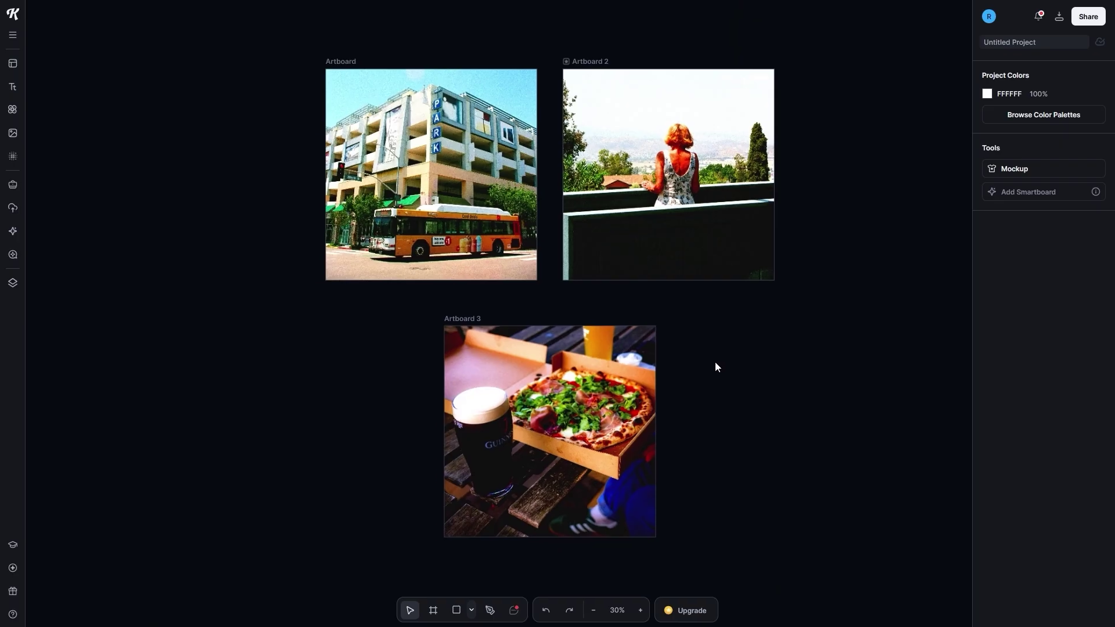
pyautogui.scroll(2, 716, 361)
pyautogui.scroll(-2, 716, 361)
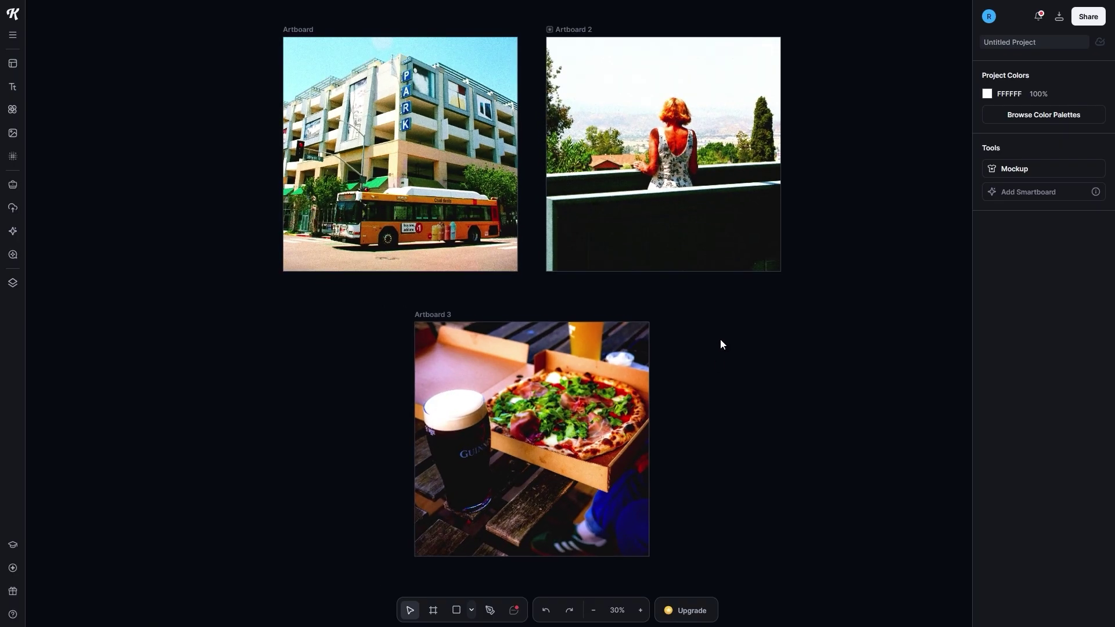
# Move the bottom Best Friends smartboard into the right-hand column.
pyautogui.moveTo(720, 339); pyautogui.dragTo(752, 352)
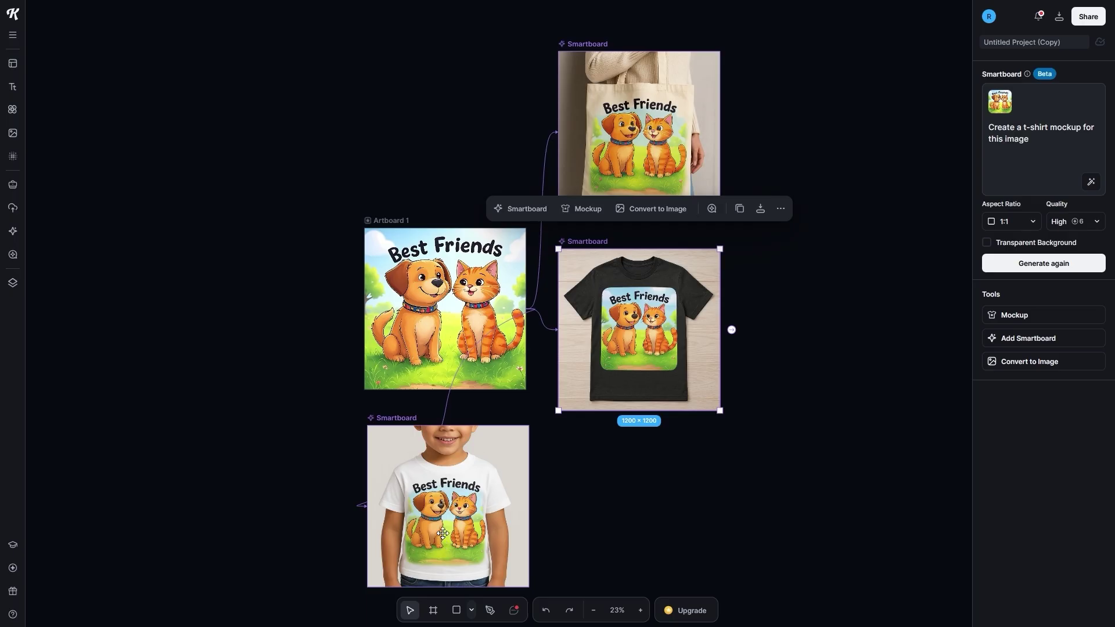
pyautogui.moveTo(447, 530); pyautogui.dragTo(630, 550)
pyautogui.scroll(-2, 784, 389)
pyautogui.click(784, 389)
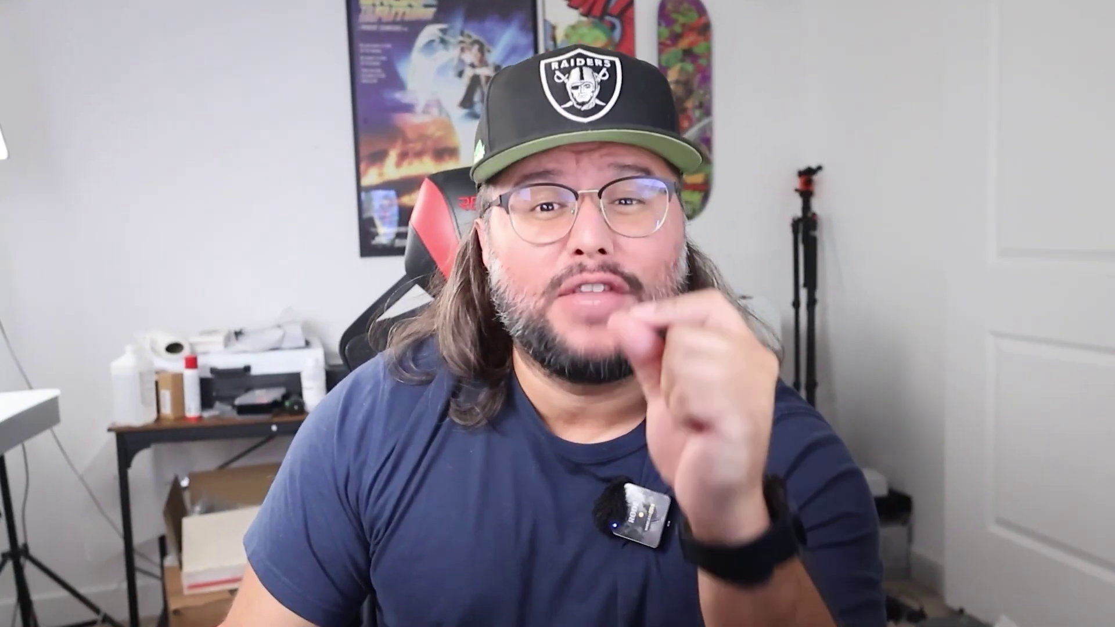